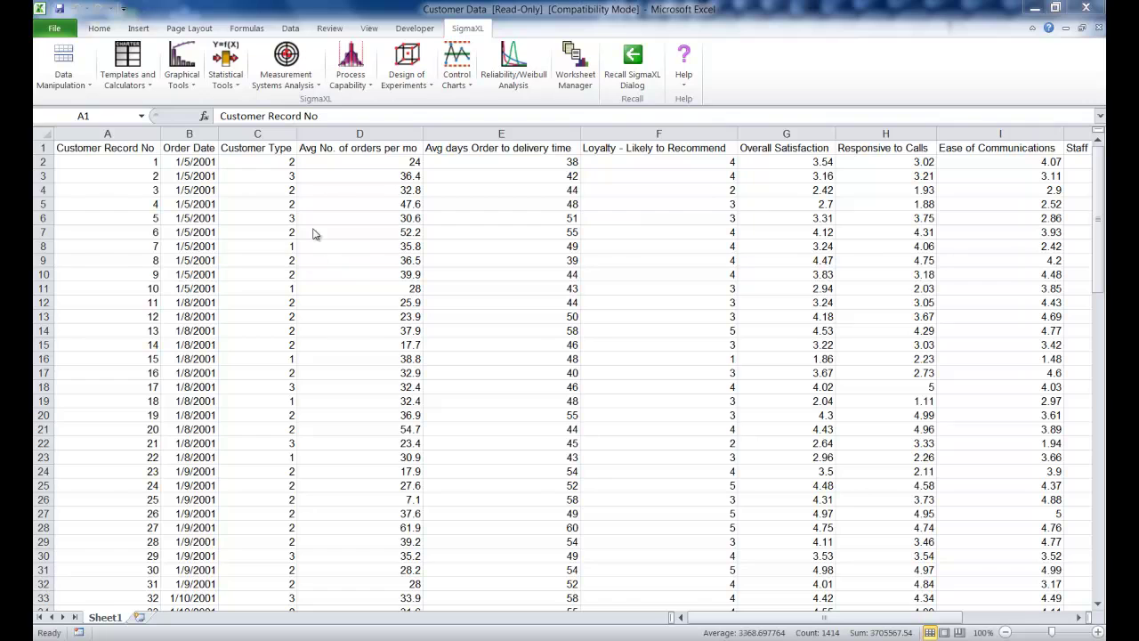
Step: Start a new SigmaXL scatter plot using the entire customer data table as input
key("ctrl+a")
left_click(182, 75)
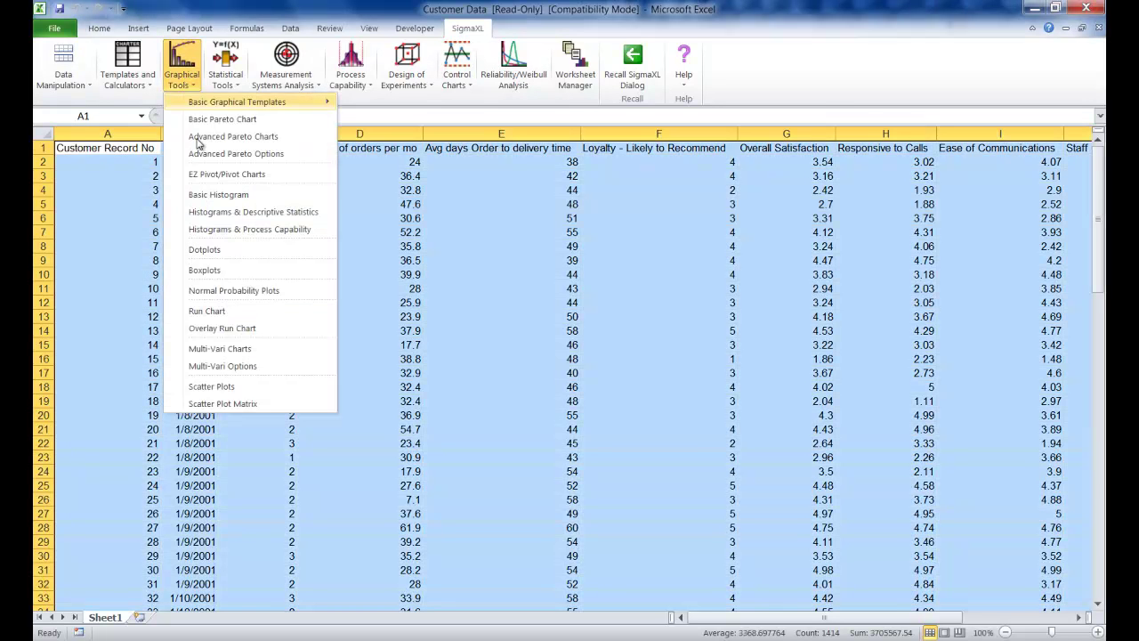
left_click(214, 387)
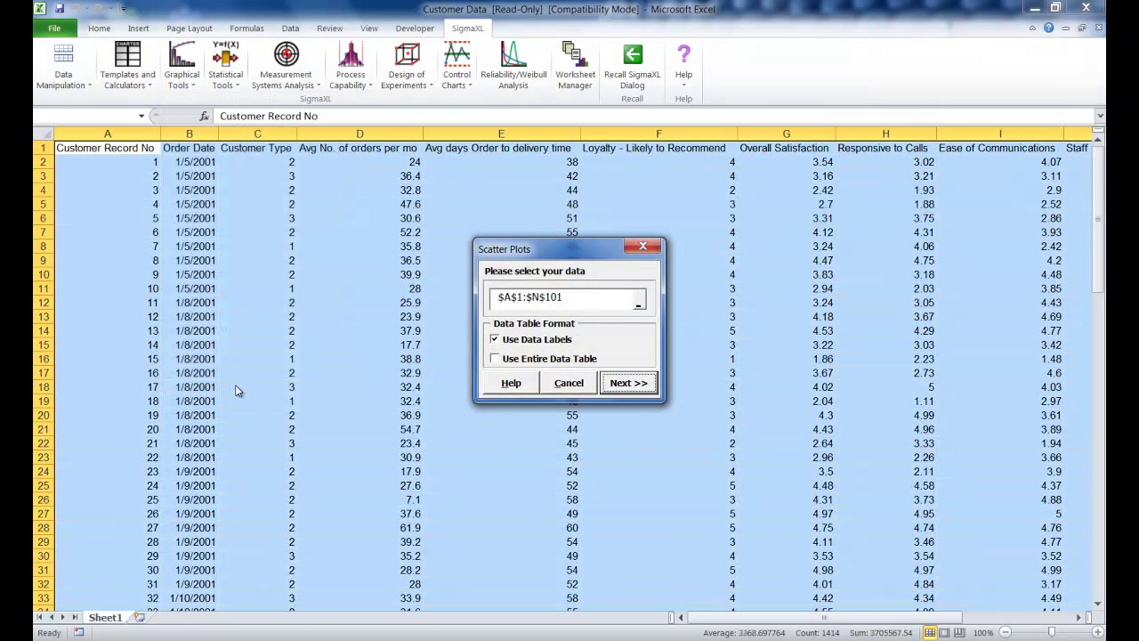
left_click(539, 360)
left_click(613, 386)
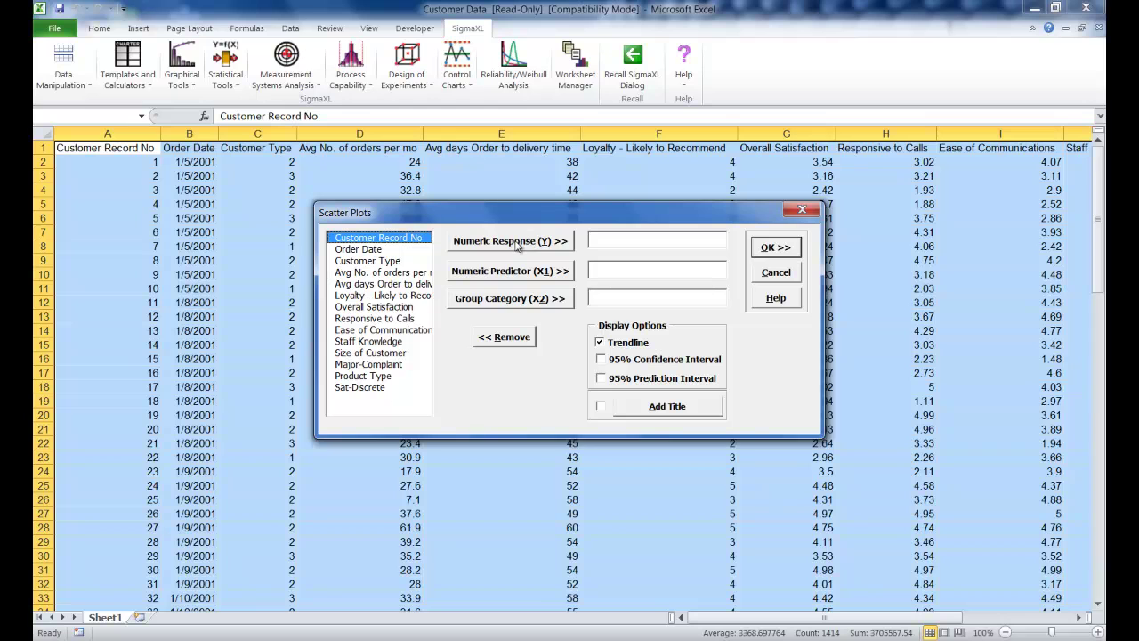
Step: Plot Overall Satisfaction against Avg days Order to delivery time with 95% confidence and prediction bands
left_click(397, 307)
left_click(504, 243)
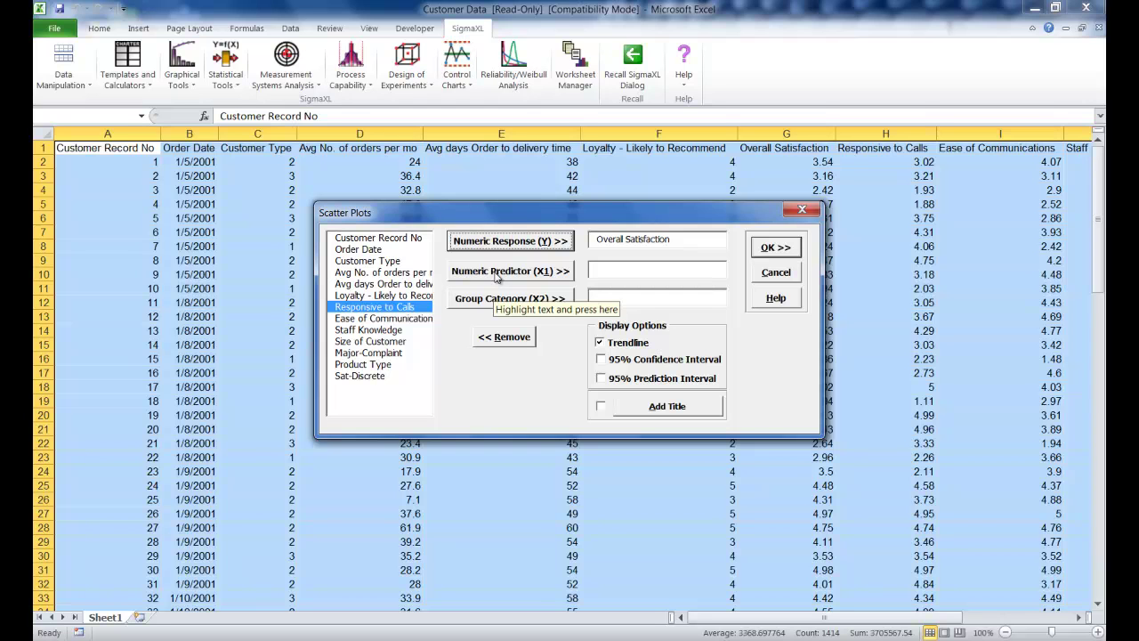
left_click(431, 283)
left_click(498, 272)
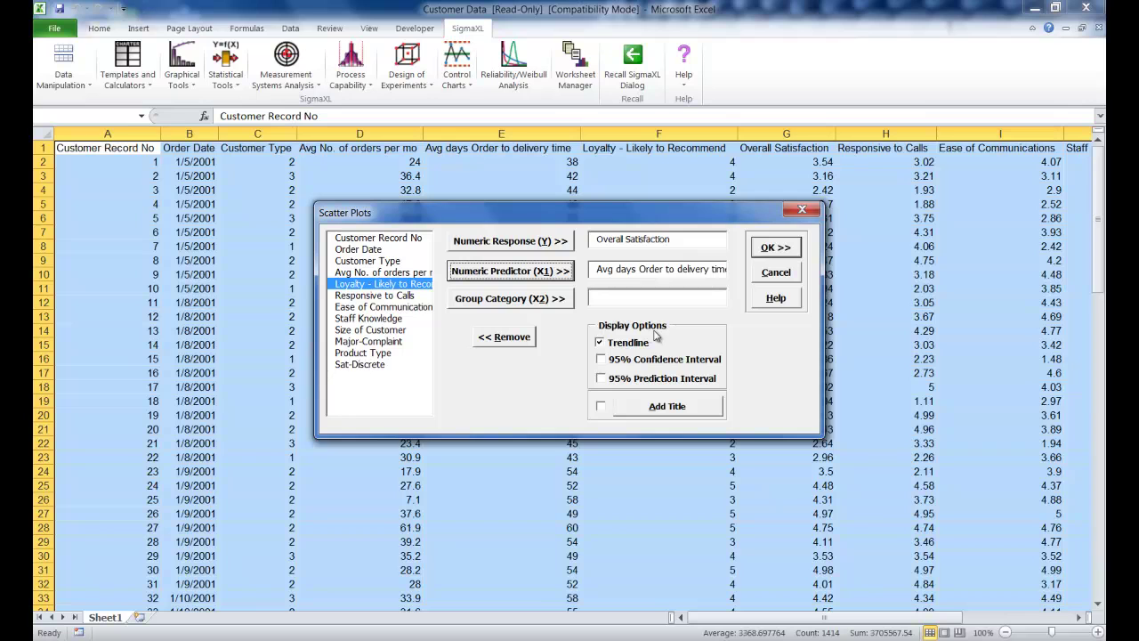
left_click(604, 363)
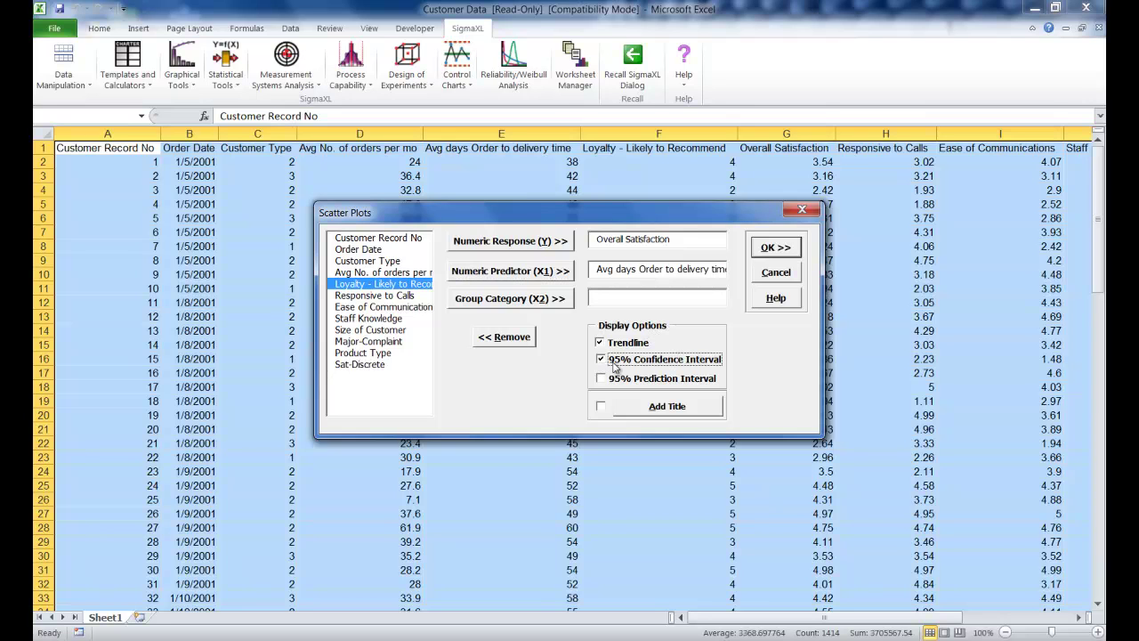
left_click(604, 381)
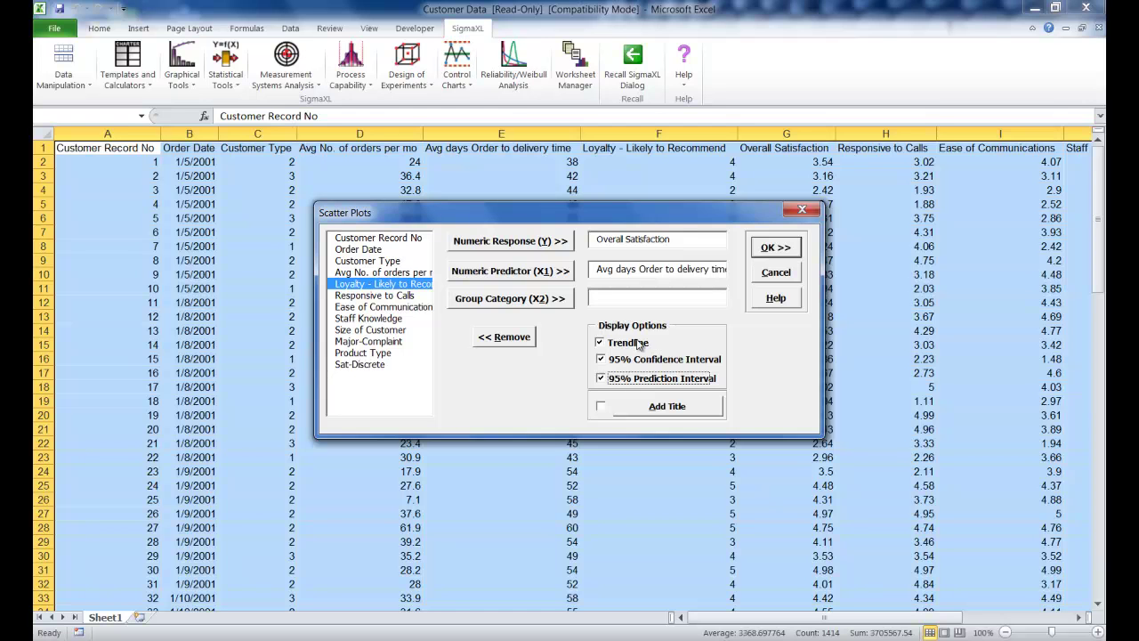
left_click(776, 248)
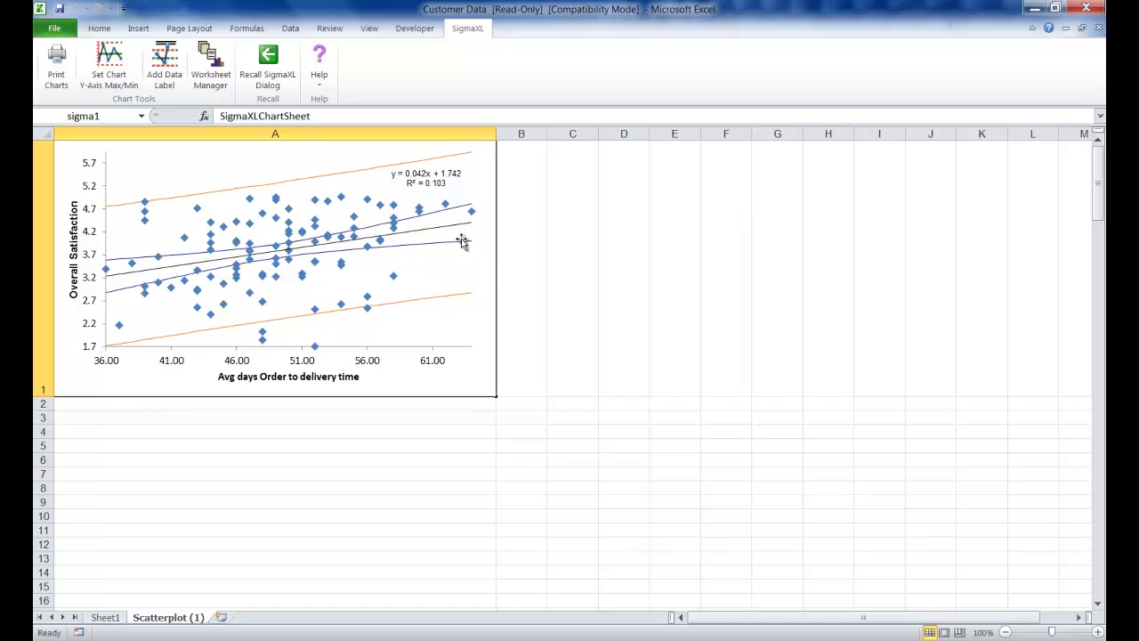
mouse_move(428, 248)
mouse_move(342, 277)
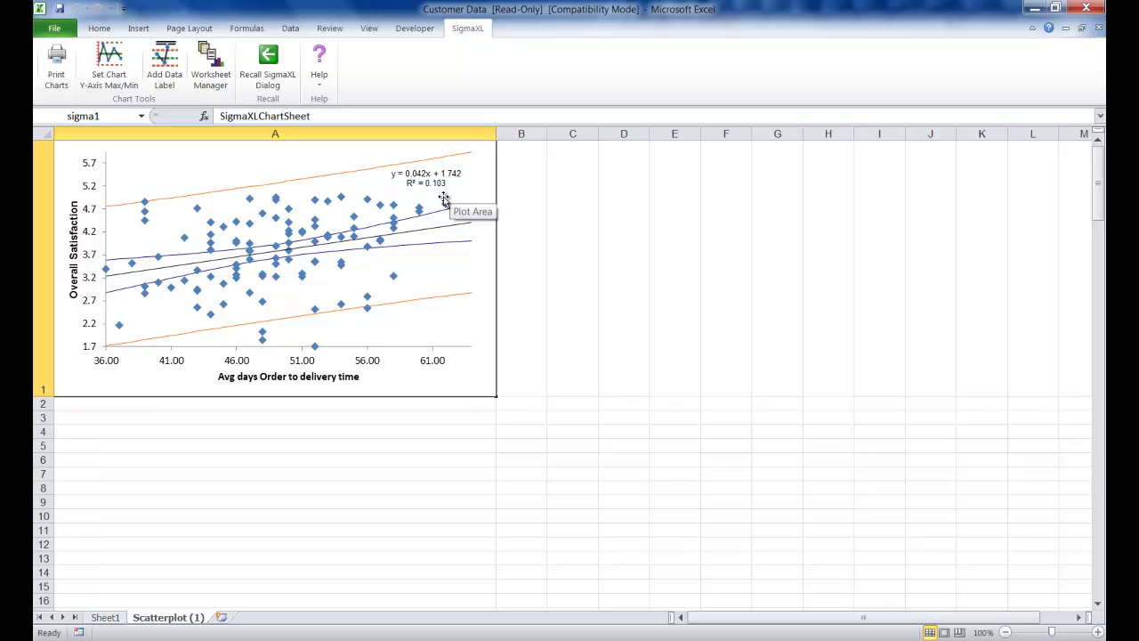
Step: Recall the scatter plot settings, group by Customer Type, and remove both 95% interval bands
left_click(283, 88)
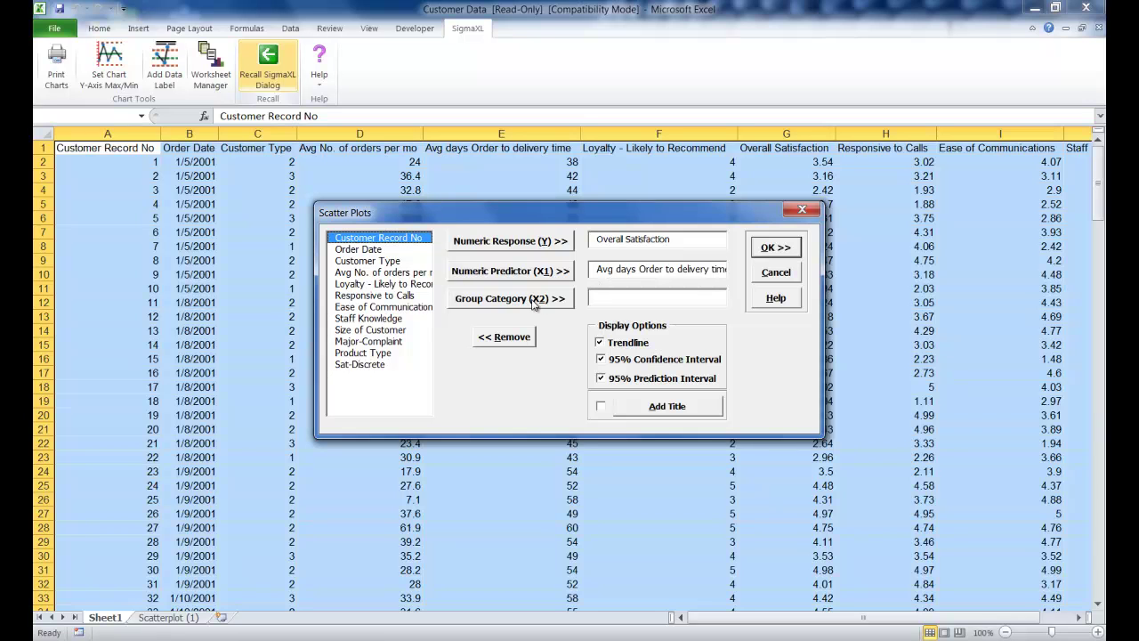
left_click(390, 261)
left_click(504, 300)
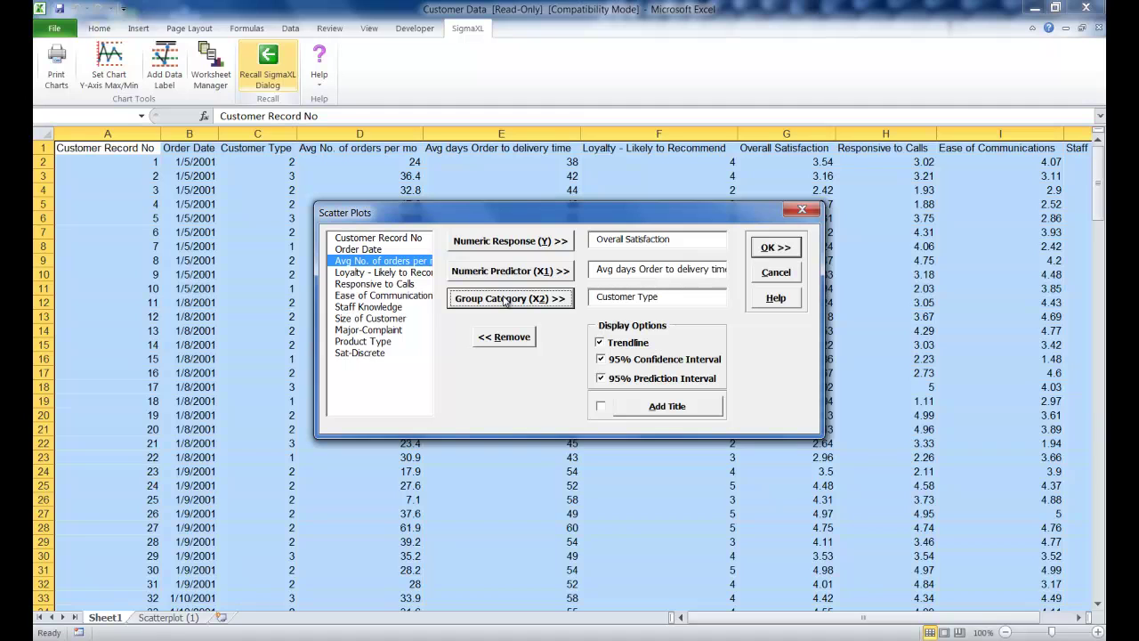
left_click(601, 359)
left_click(602, 379)
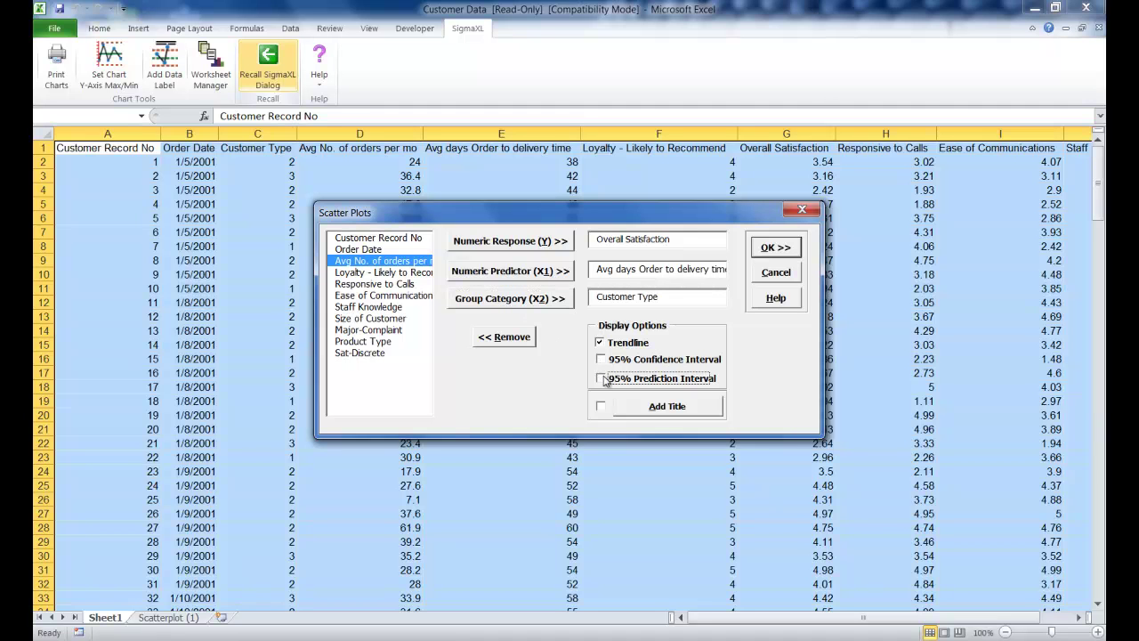
left_click(771, 246)
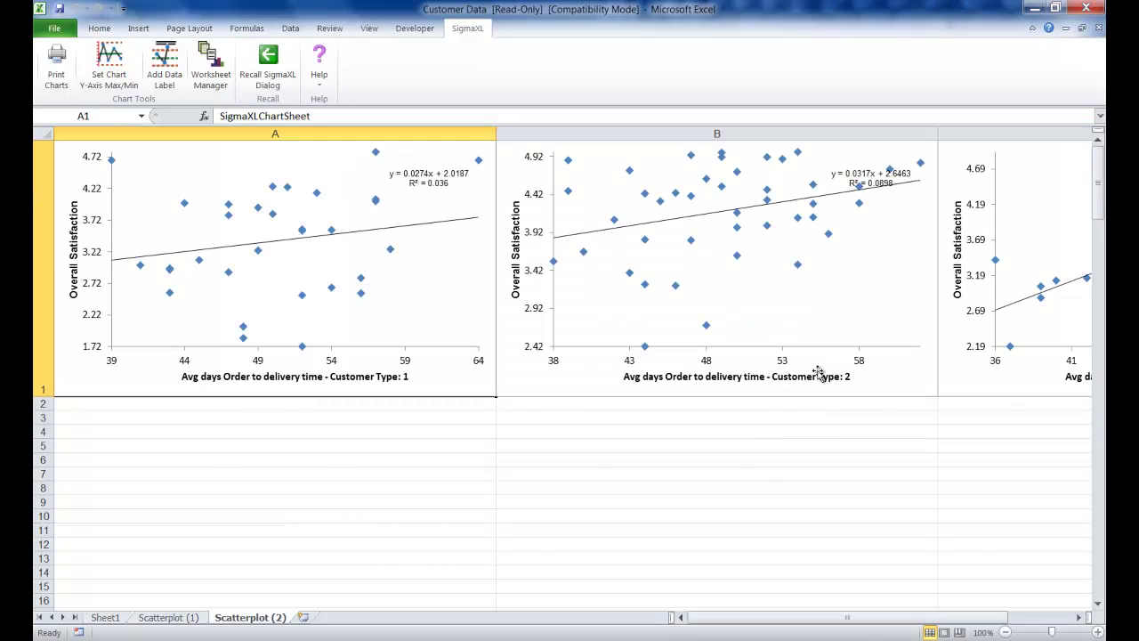
Step: Zoom out to view all three Customer Type scatter plots on Scatterplot (2)
left_click(1005, 632)
left_click(1005, 631)
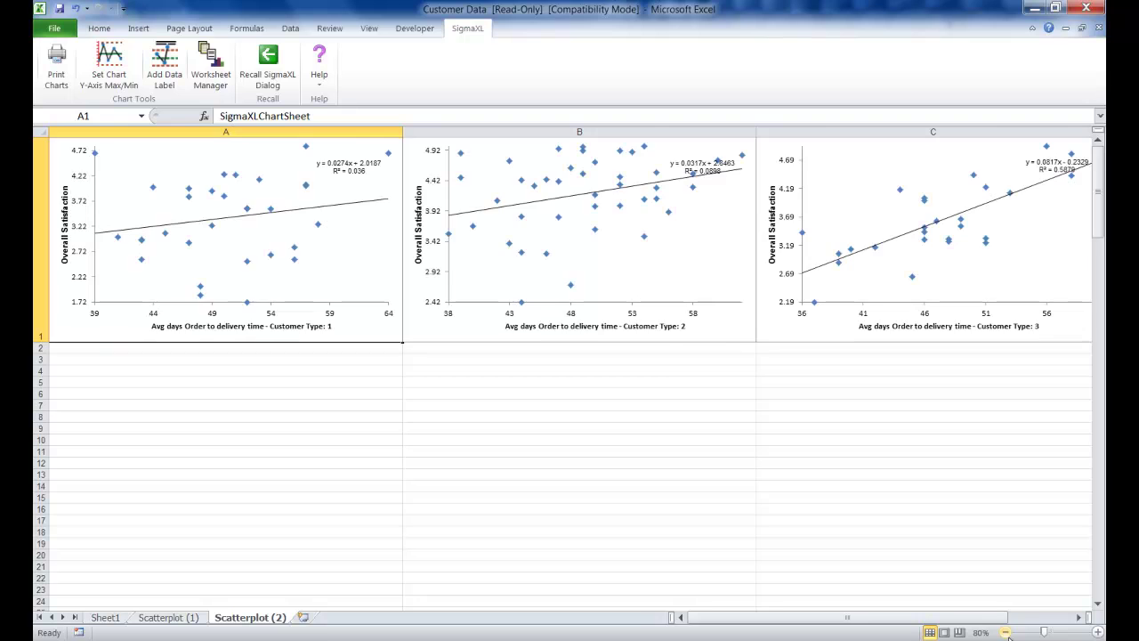
left_click(1005, 632)
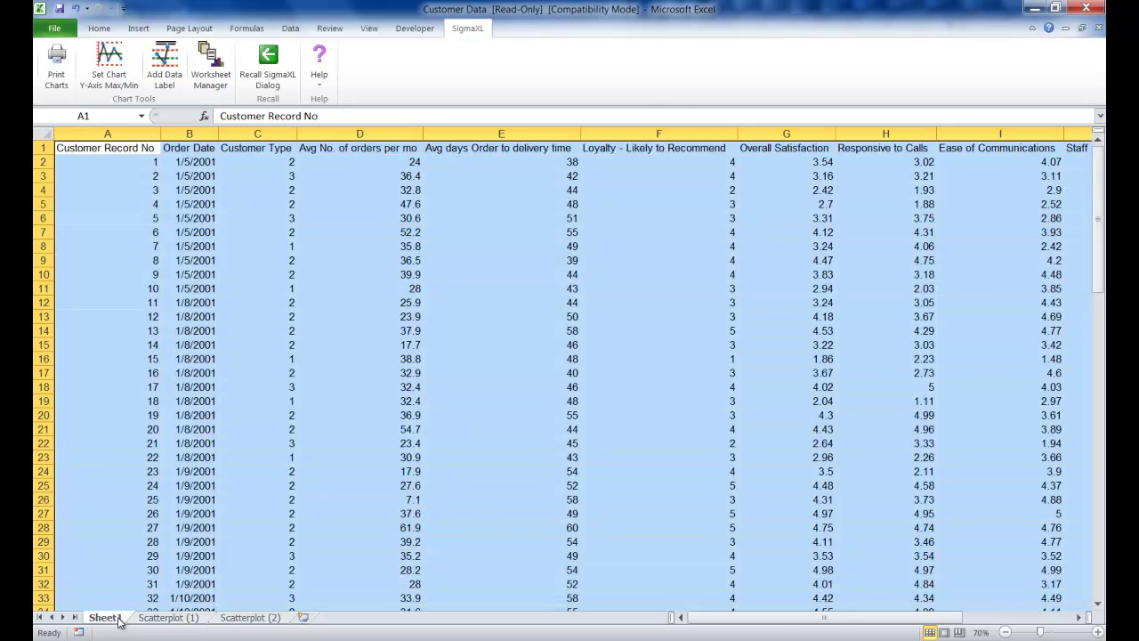
Step: Return to Sheet1 and start a Scatter Plot Matrix using the entire data table
left_click(119, 618)
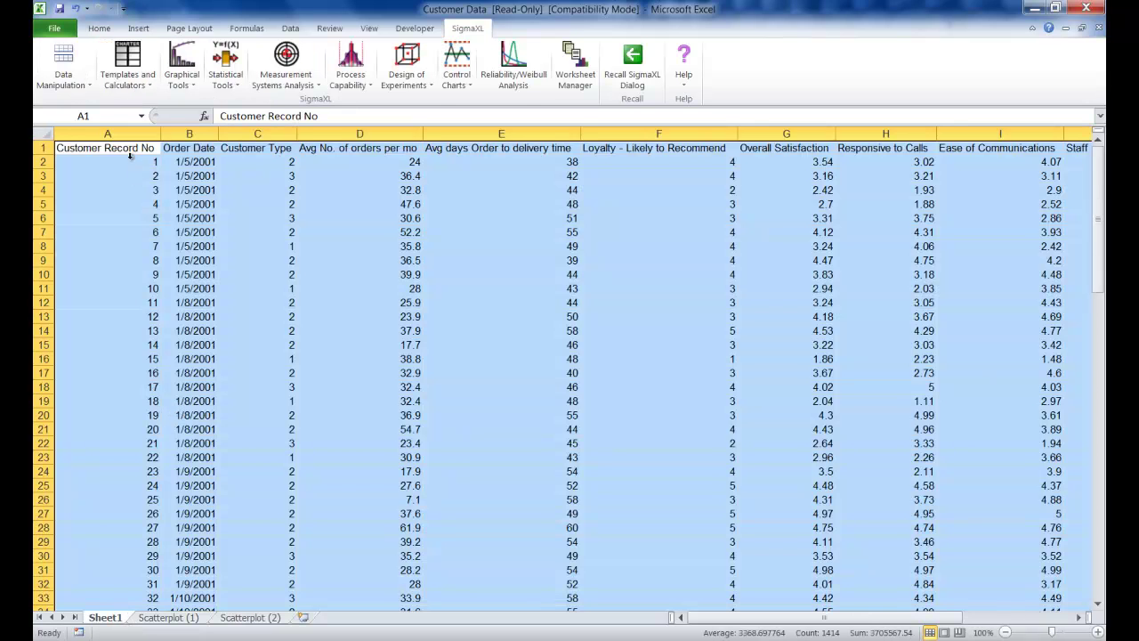
left_click(189, 77)
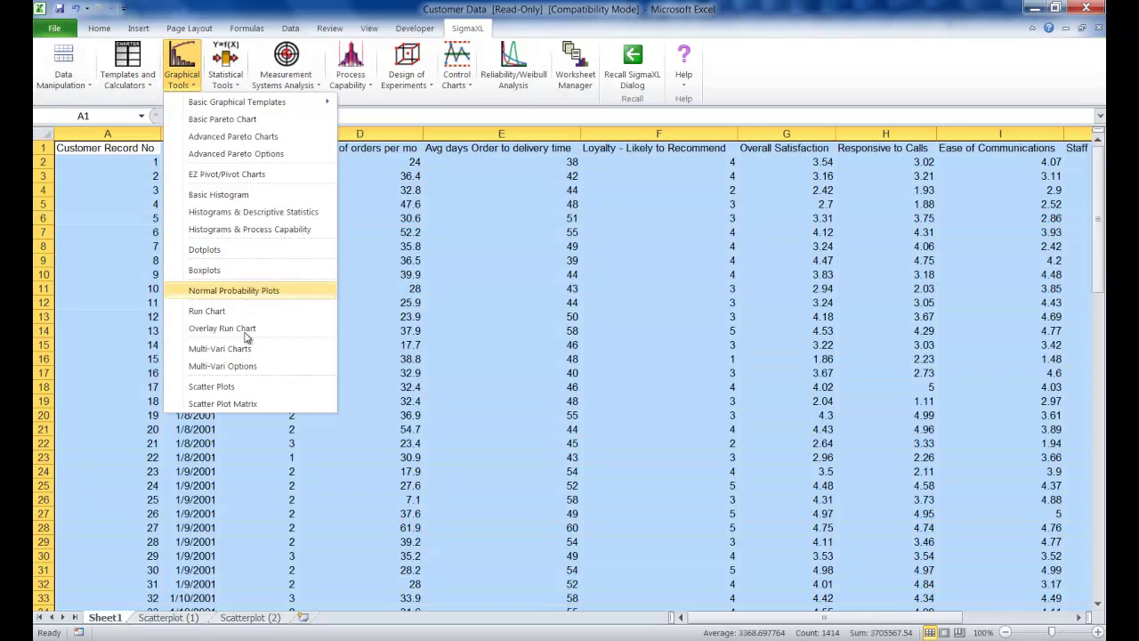
left_click(255, 405)
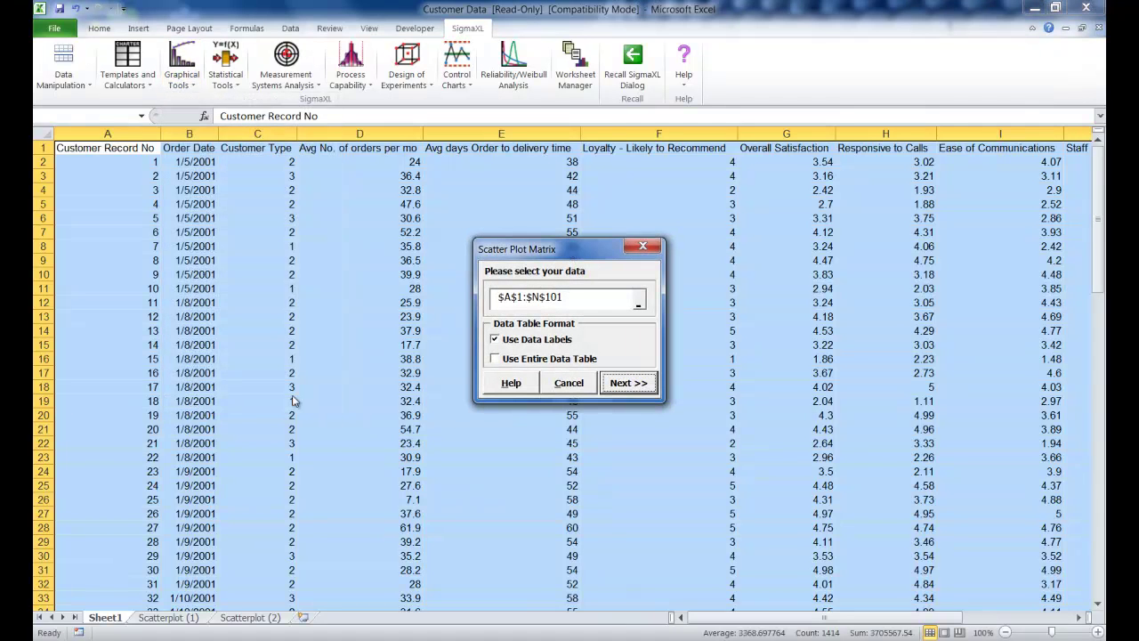
left_click(531, 360)
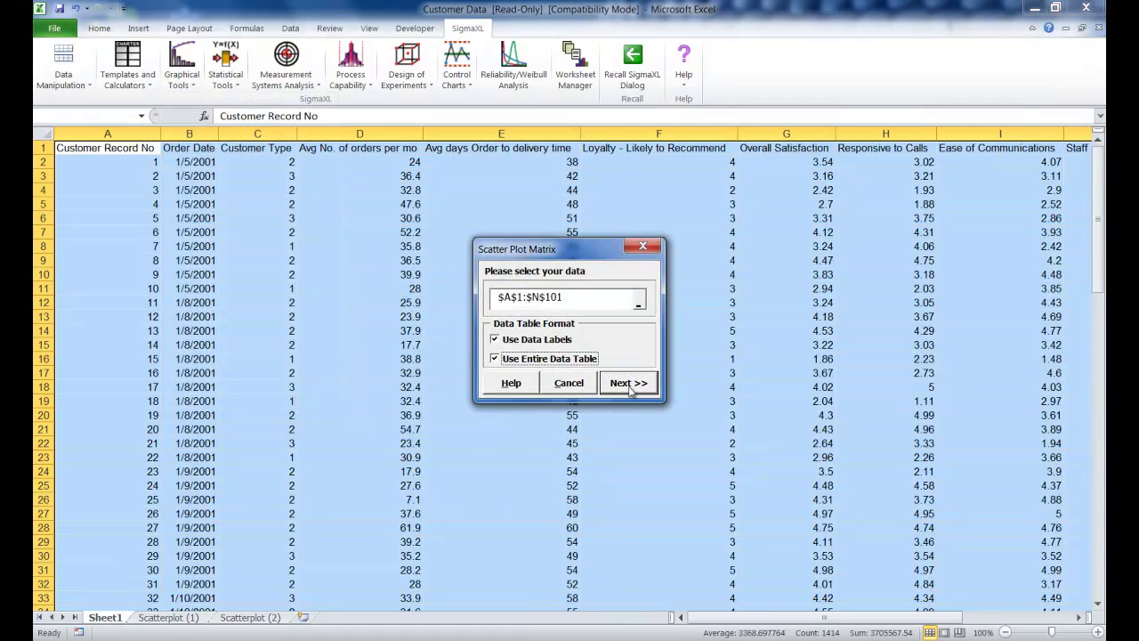
left_click(630, 383)
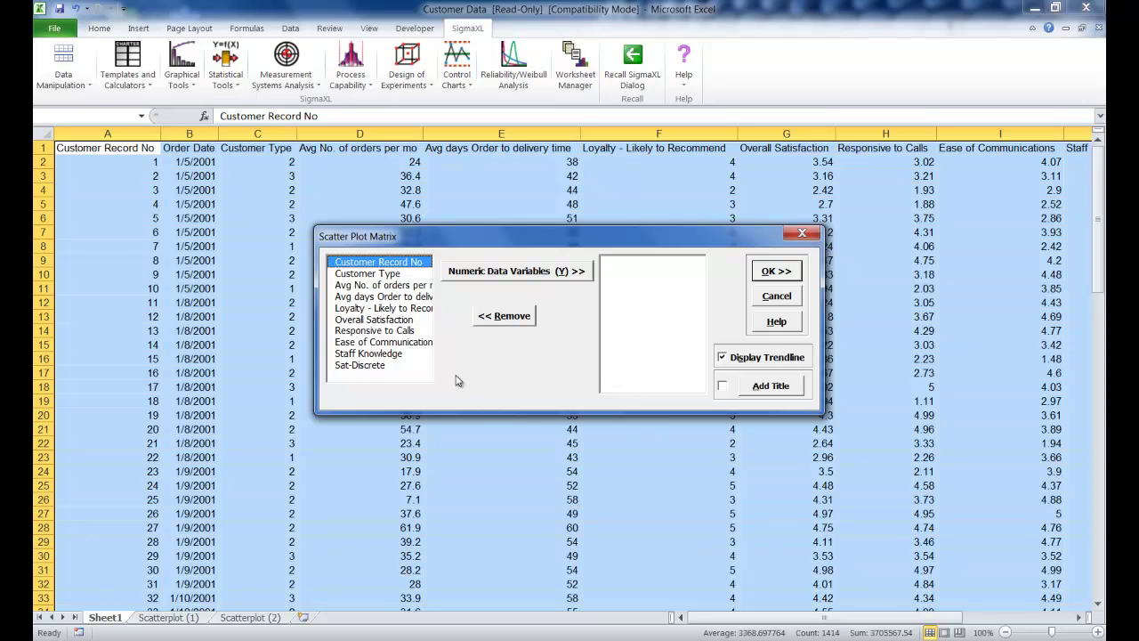
Step: Add the seven variables from Avg No. of orders per mo through Staff Knowledge and create the matrix
left_click(390, 299)
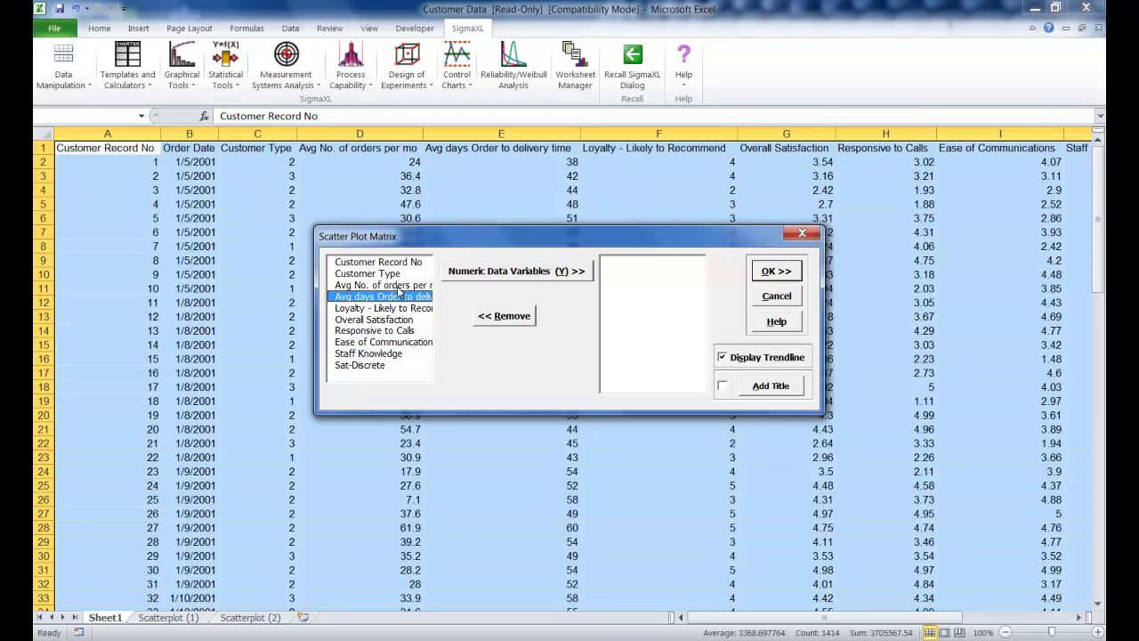
left_click(399, 287)
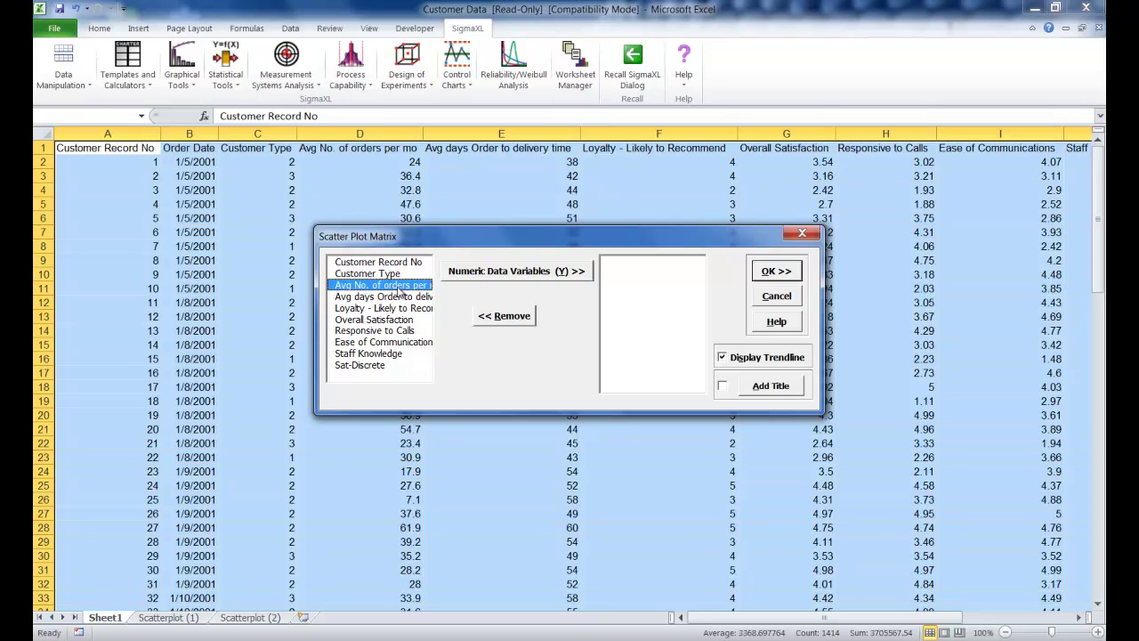
left_click(401, 356, "shift")
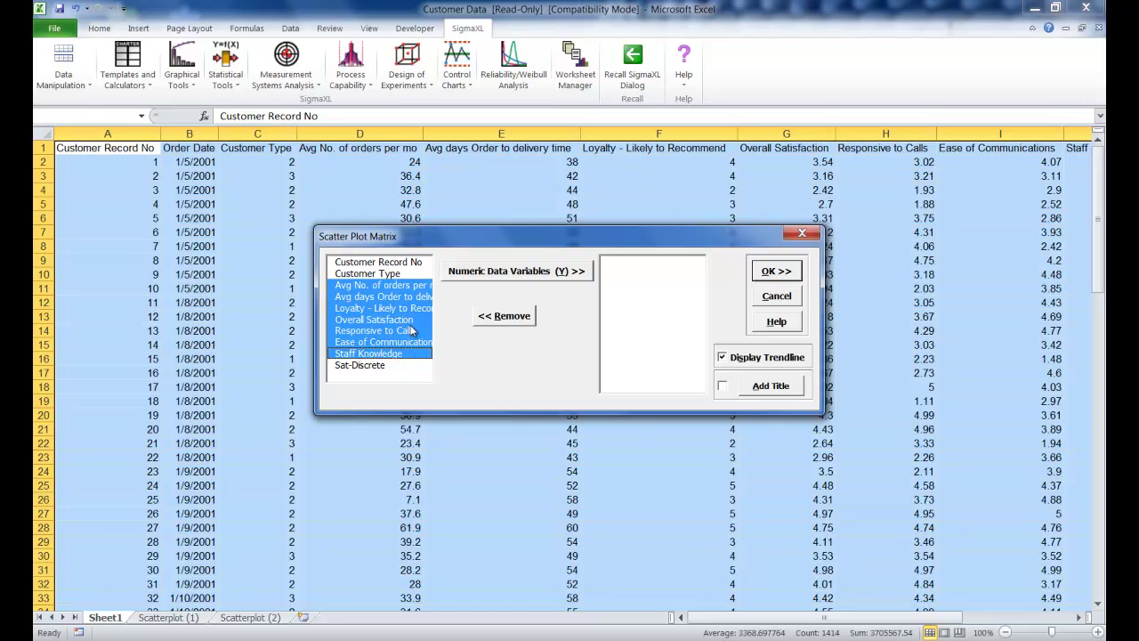
left_click(494, 271)
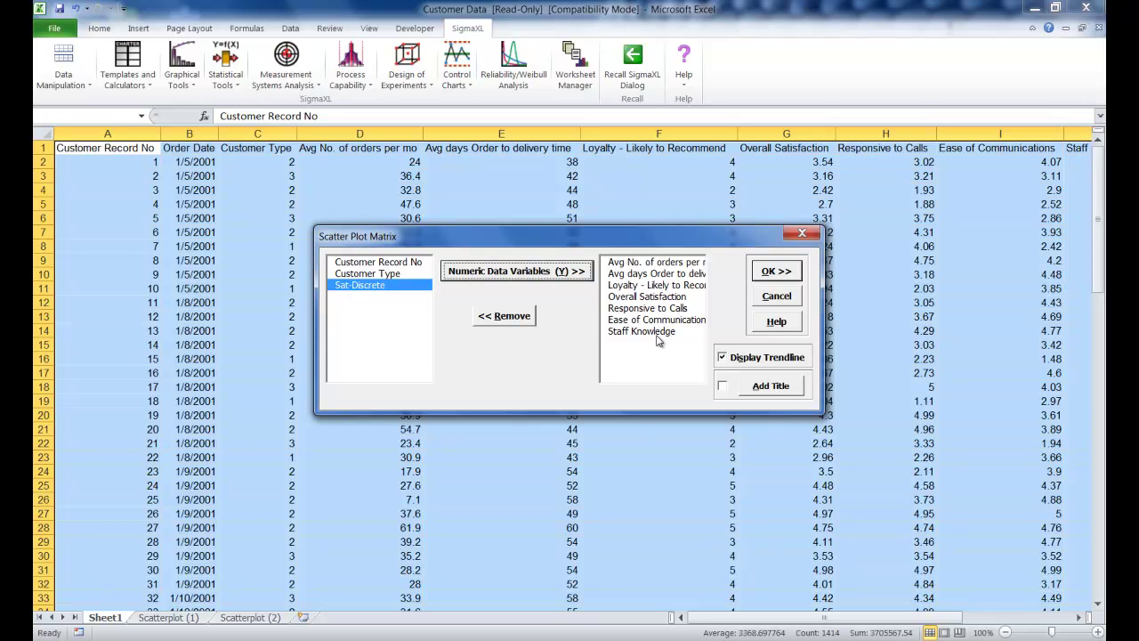
left_click(775, 274)
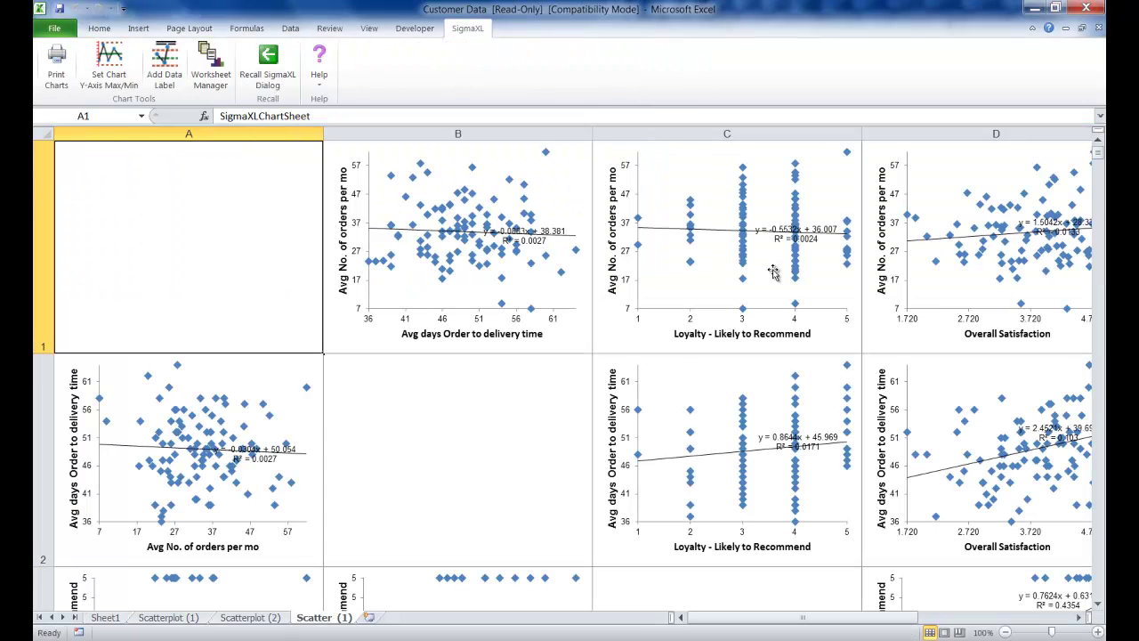
Step: Zoom out to see the whole seven-variable scatter plot matrix, then zoom back in slightly
left_click(1004, 632)
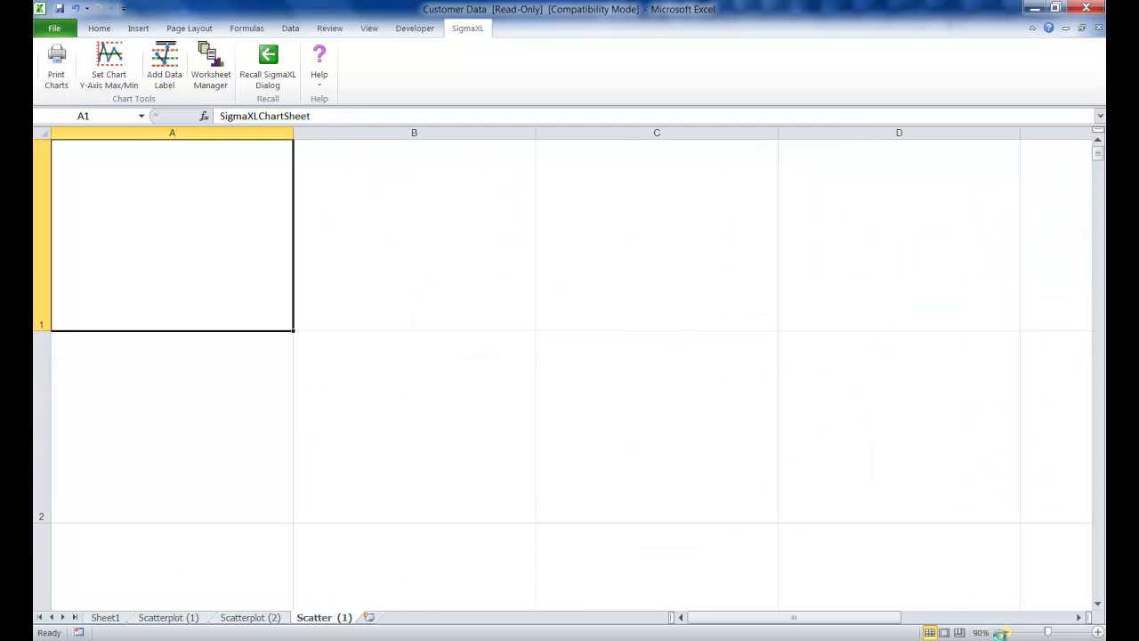
left_click(1004, 632)
left_click(1003, 632)
left_click(1003, 632)
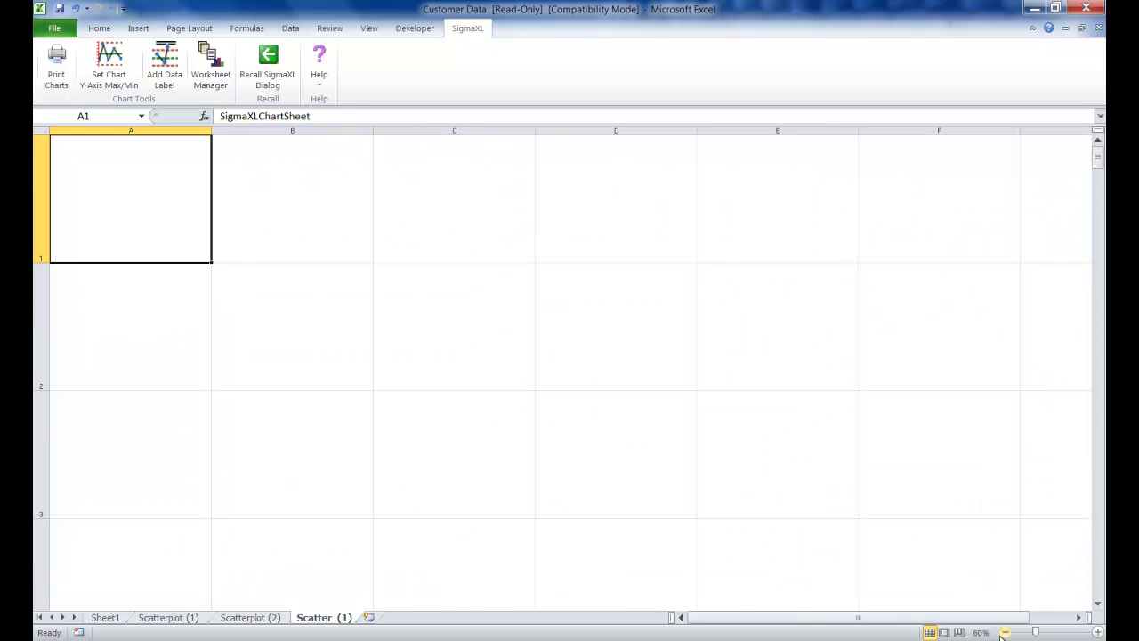
left_click(1004, 632)
left_click(1004, 632)
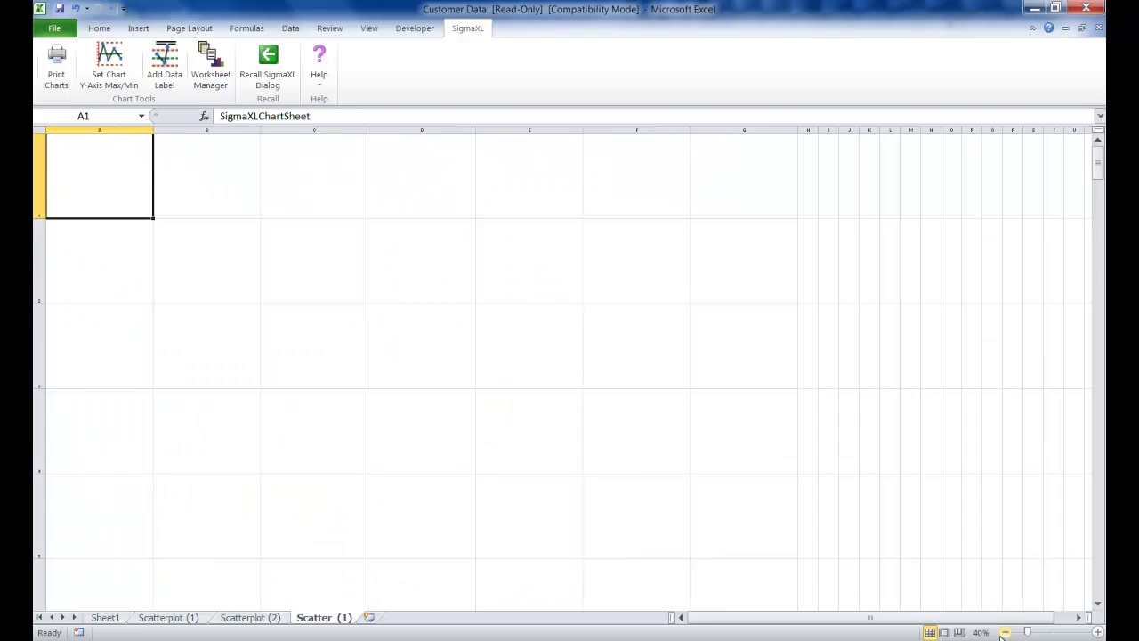
left_click(1004, 632)
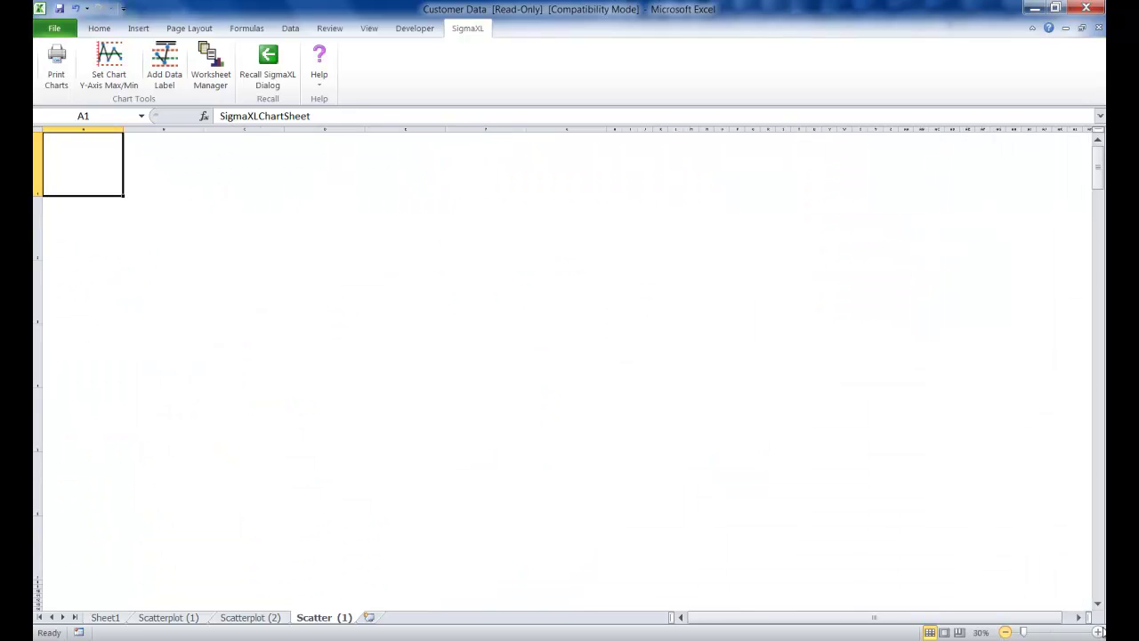
left_click(1098, 633)
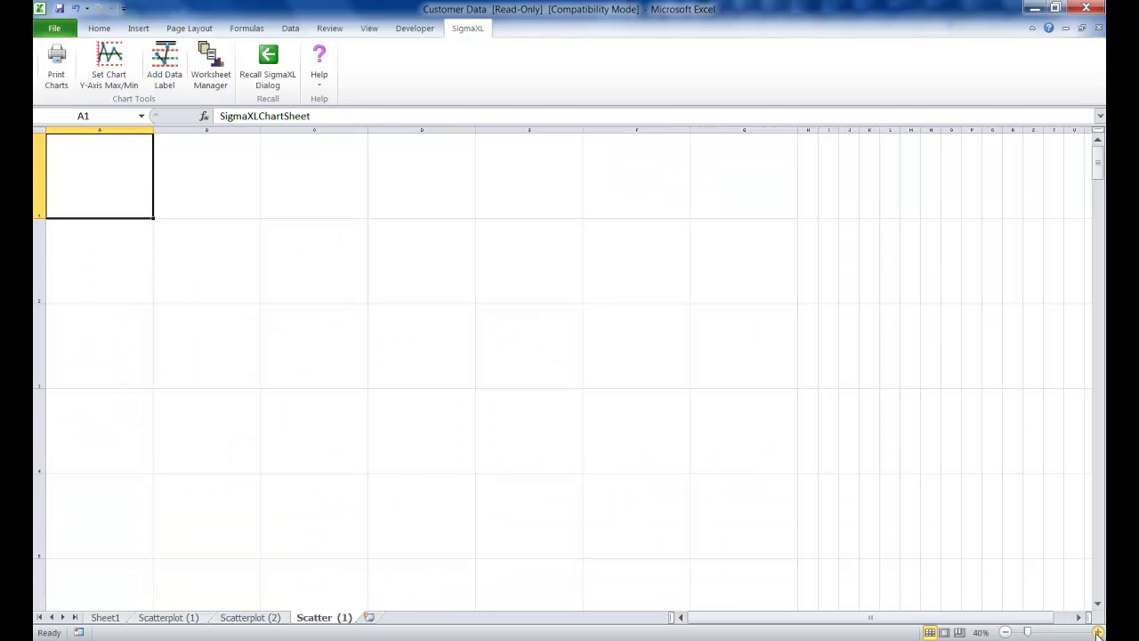